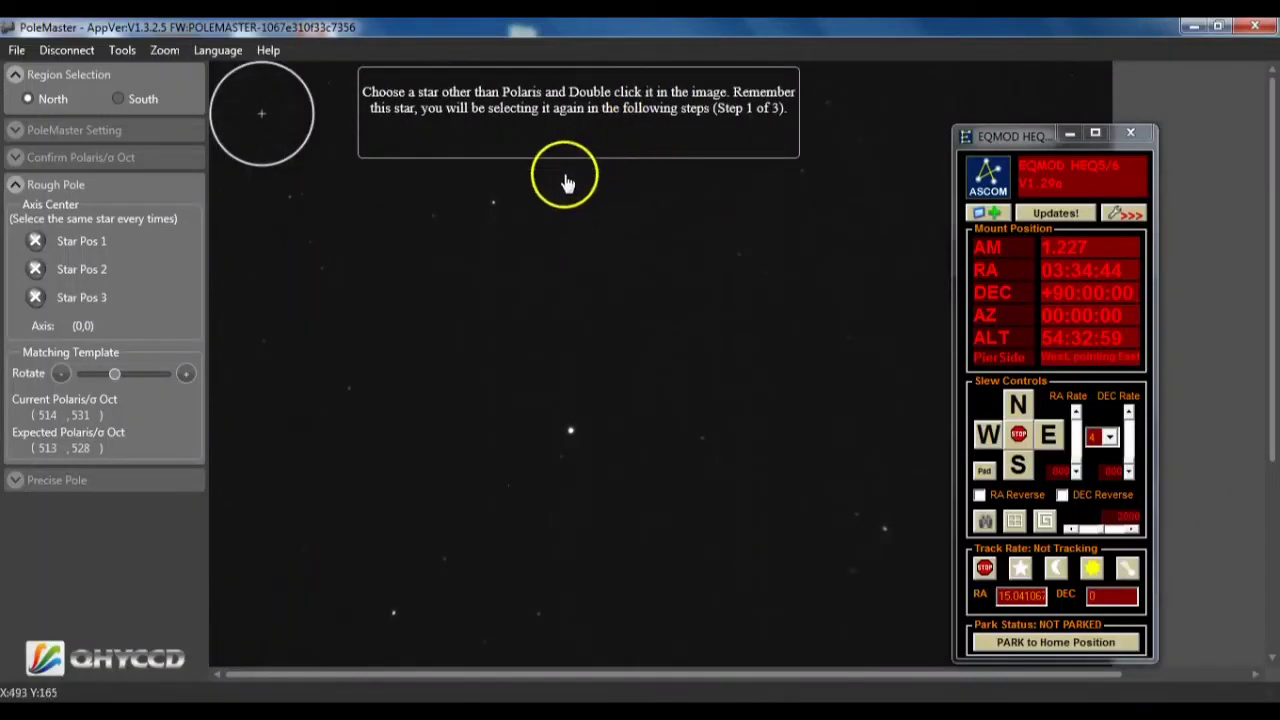
Disconnect the polar camera and reconnect it in PoleMaster.
click(64, 51)
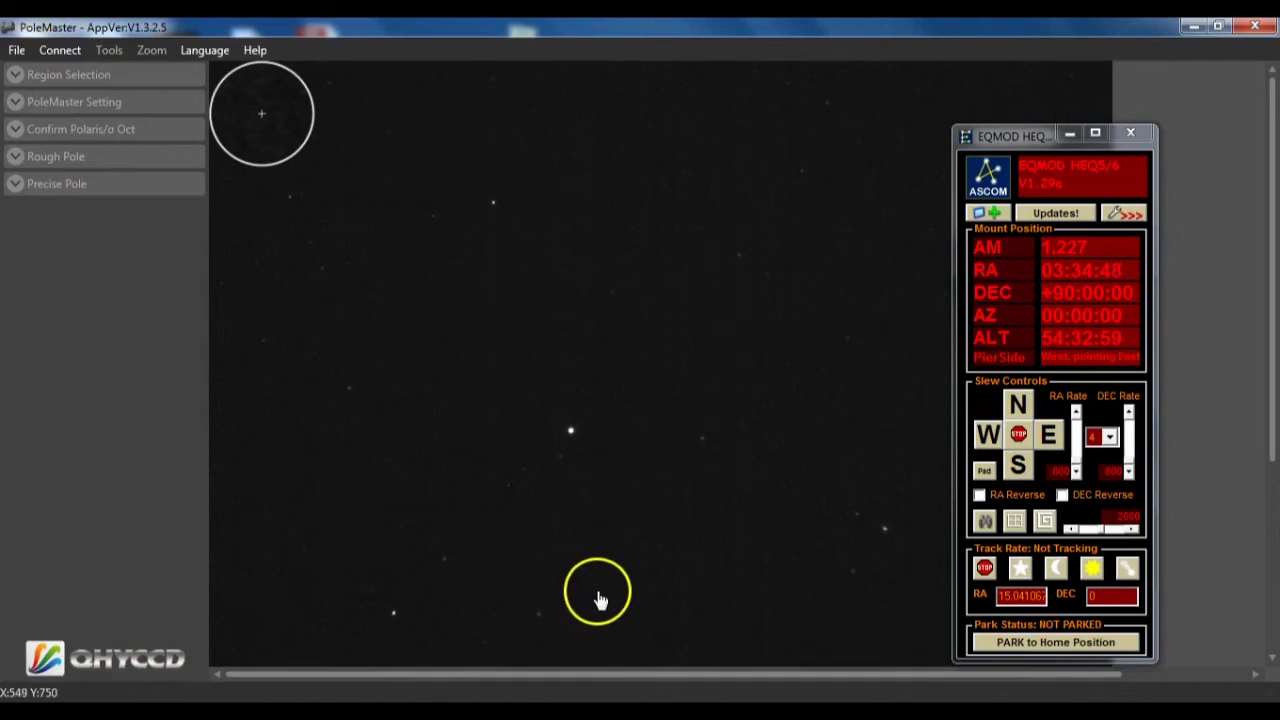
click(66, 49)
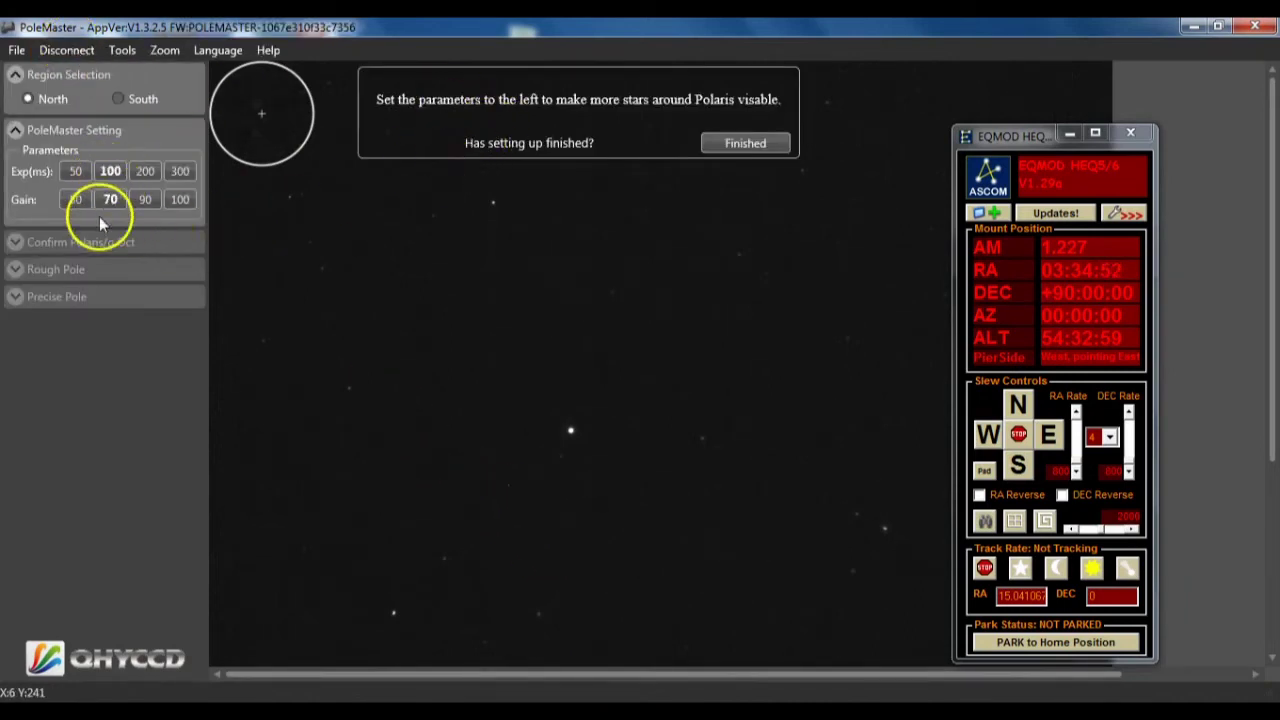
Accept the 100 ms / gain 70 setup, mark Polaris, and rotate the template onto the surrounding stars.
click(724, 143)
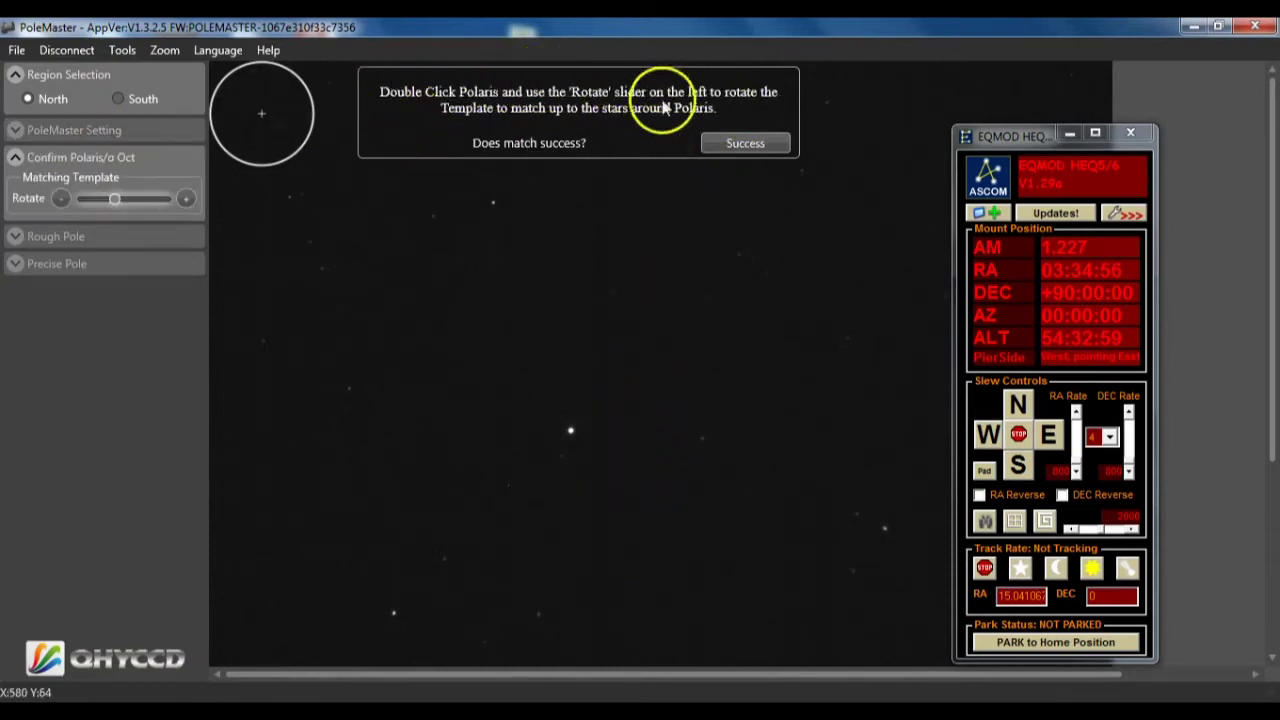
double_click(569, 435)
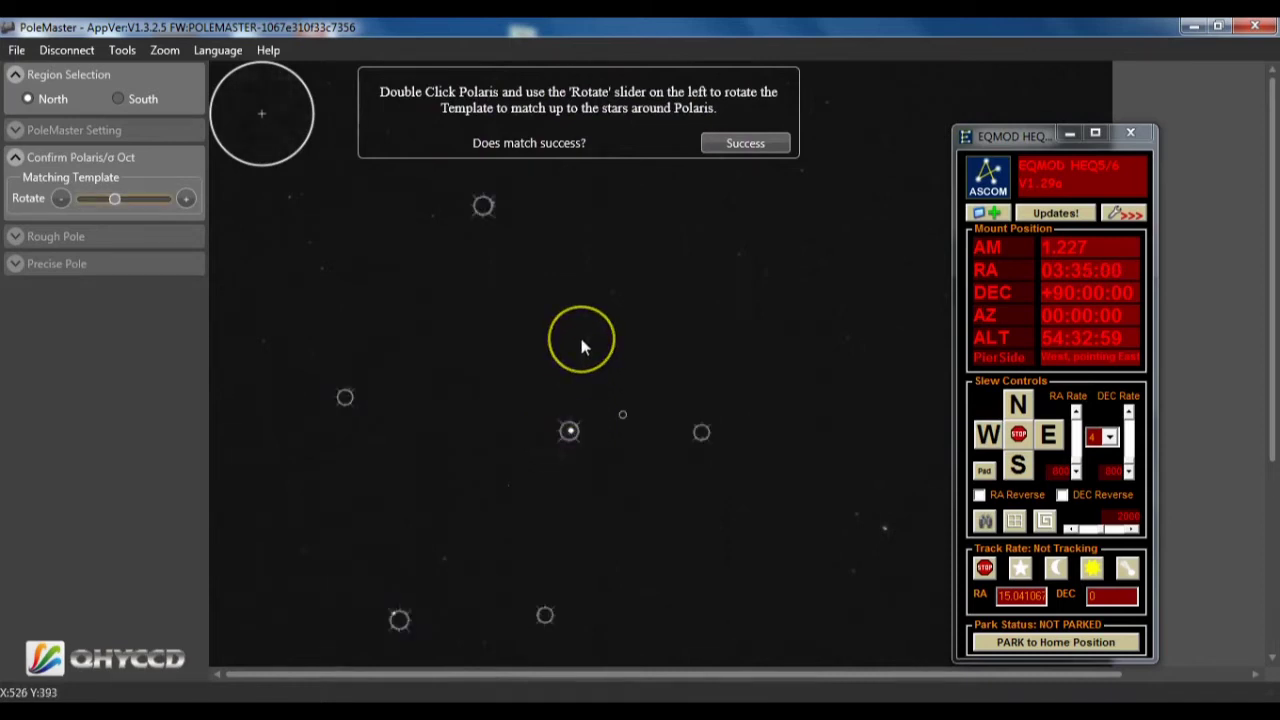
scroll(582, 347, up, 5)
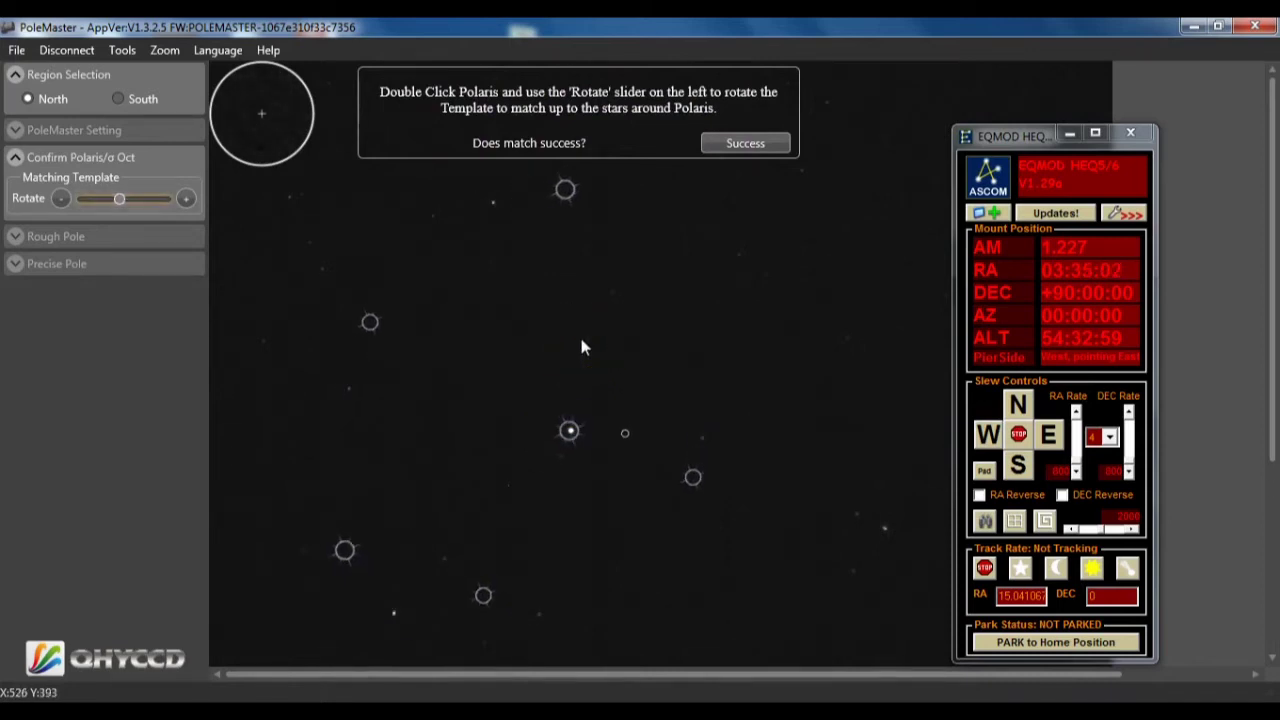
scroll(582, 347, down, 8)
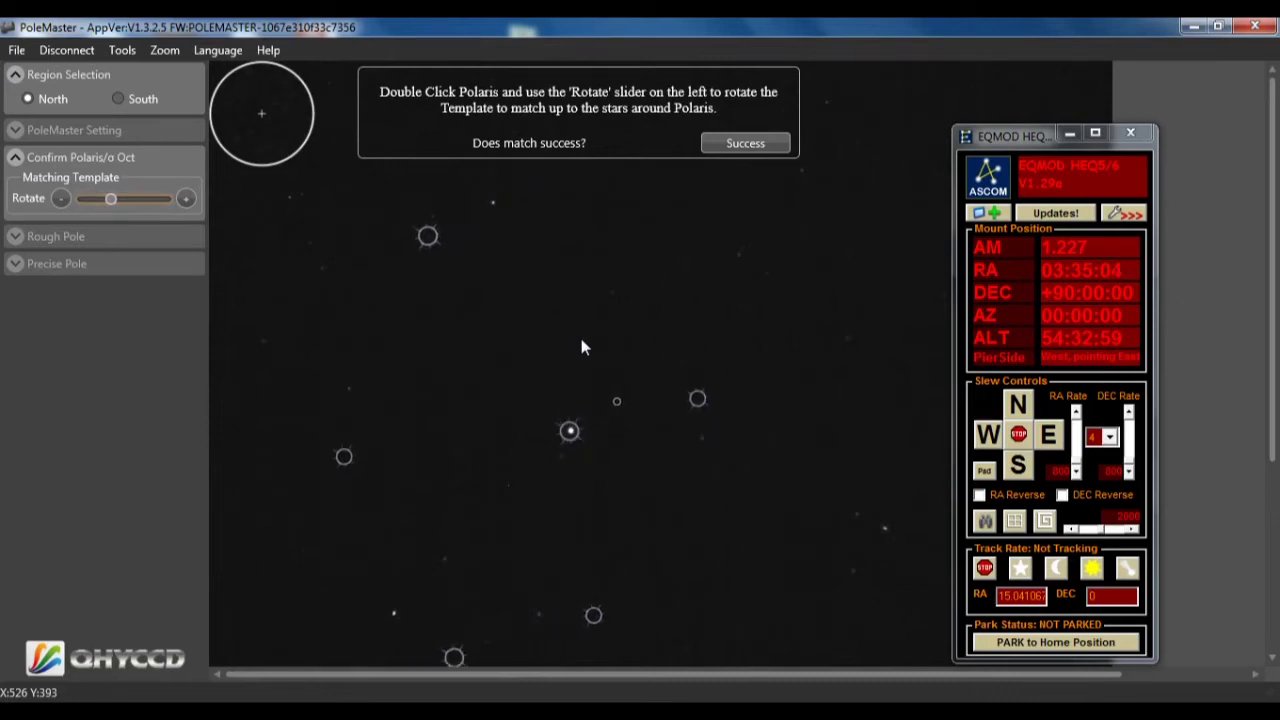
scroll(582, 347, up, 4)
click(600, 349)
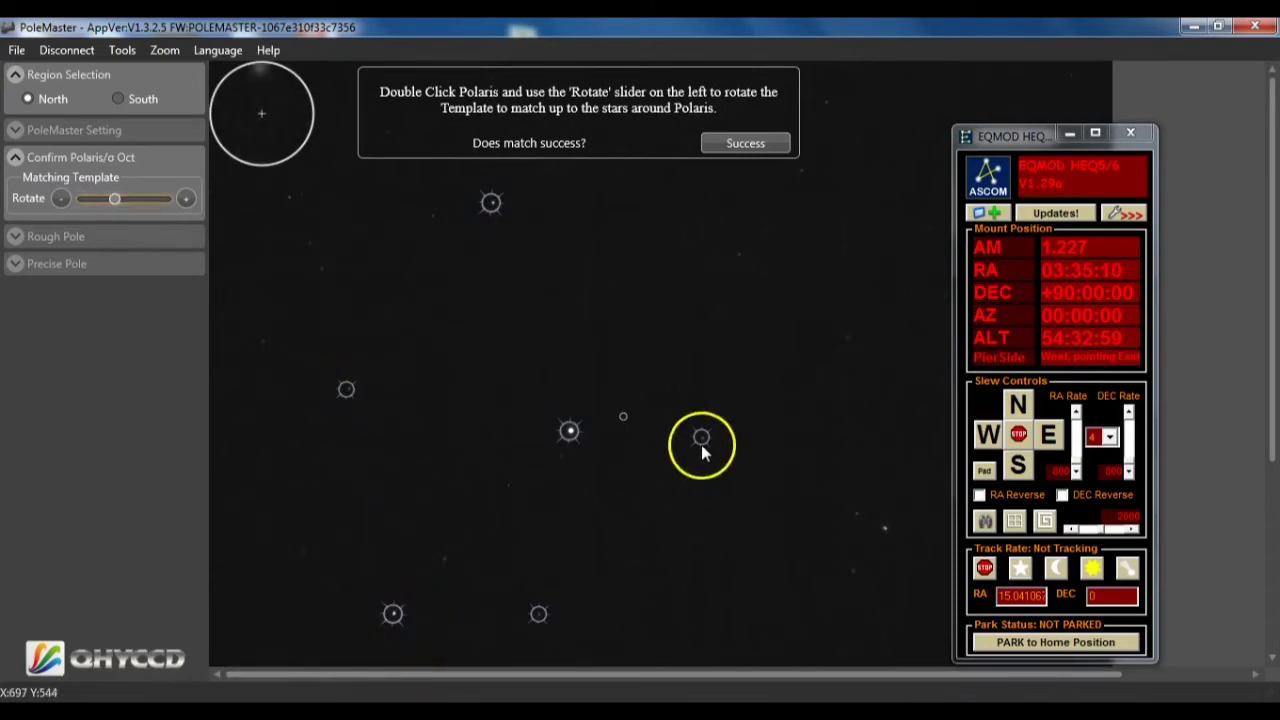
Accept the template match, decline the saved axis centre, and record a faint lower-left star as Star Pos 1.
click(745, 143)
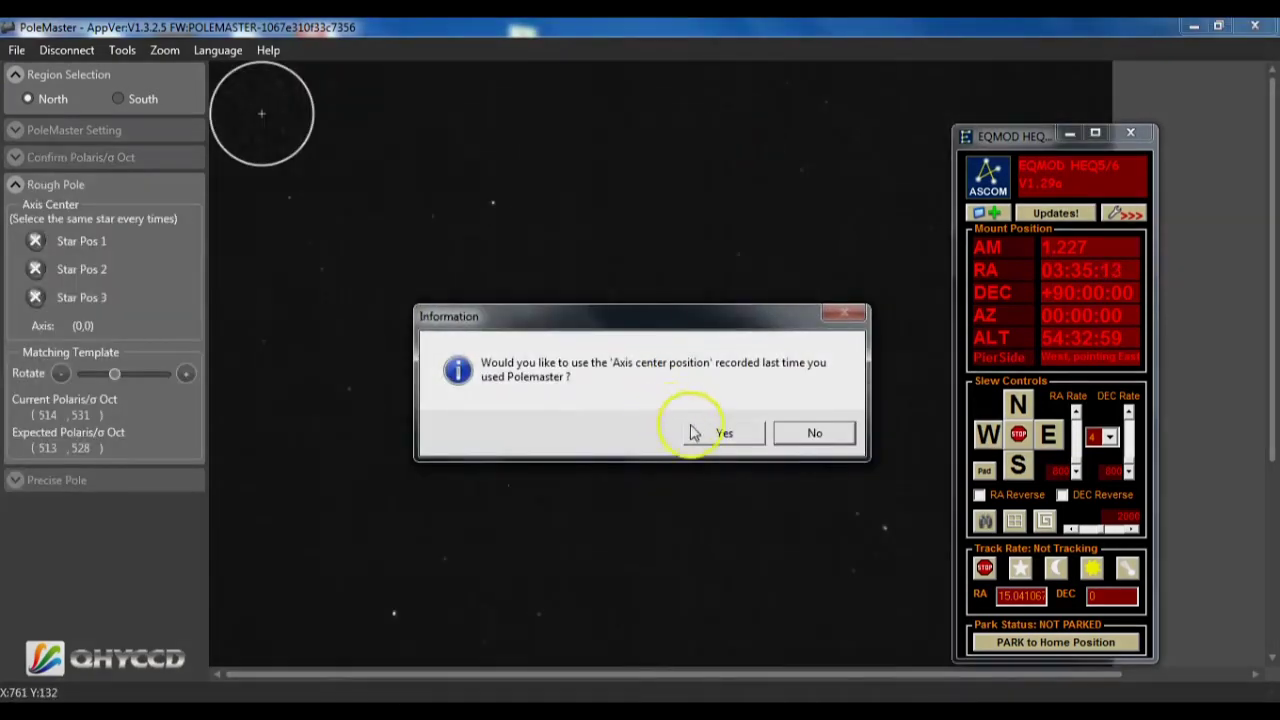
click(812, 433)
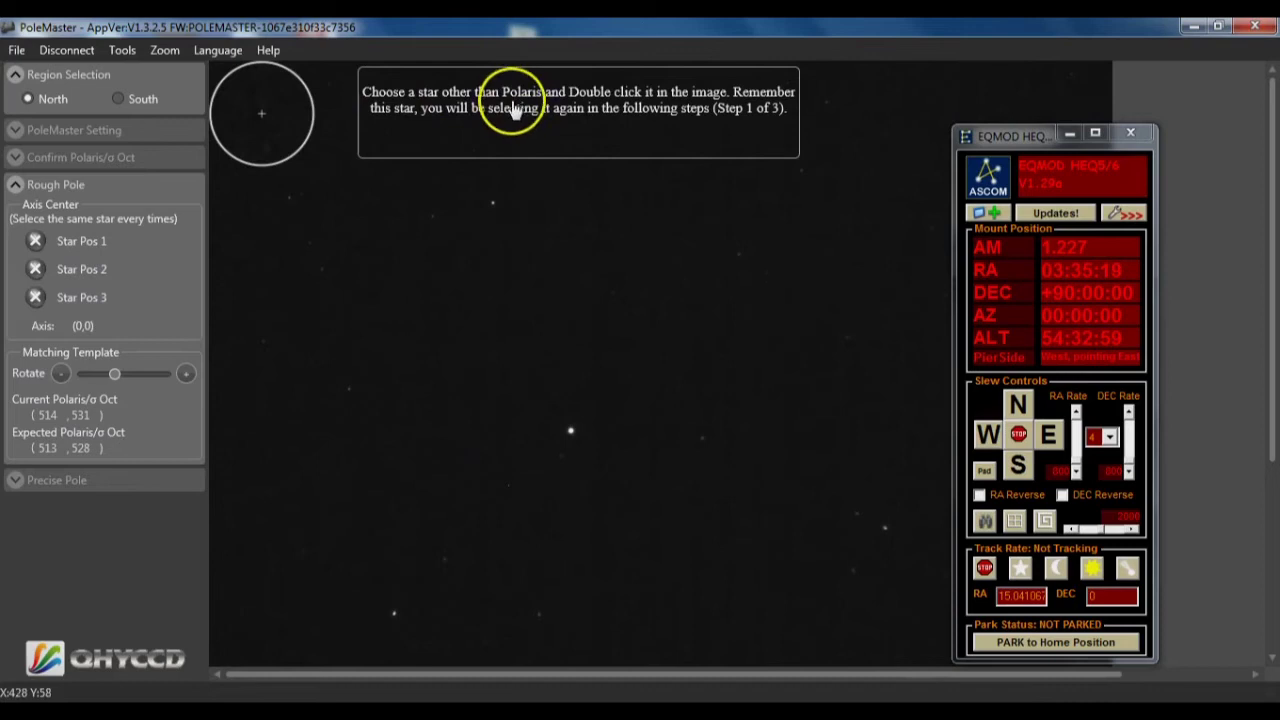
double_click(395, 622)
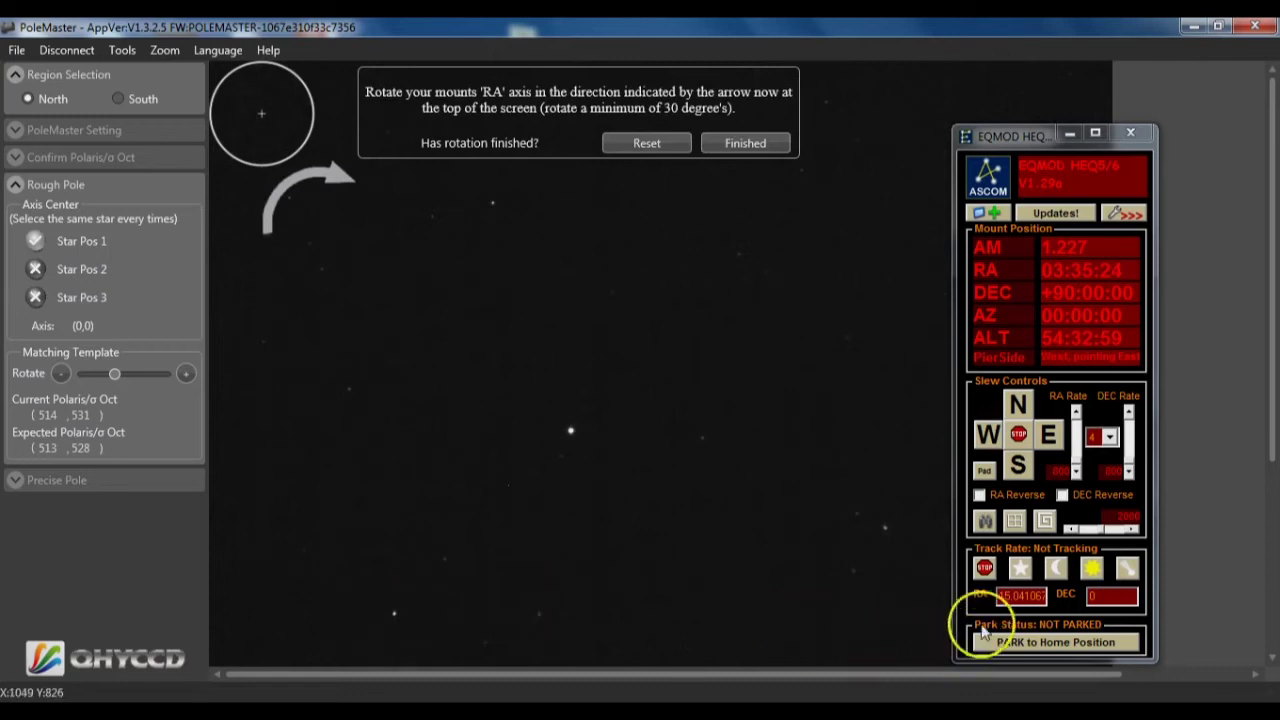
Slew the RA axis west to about 00:58 and confirm the rotation.
click(978, 437)
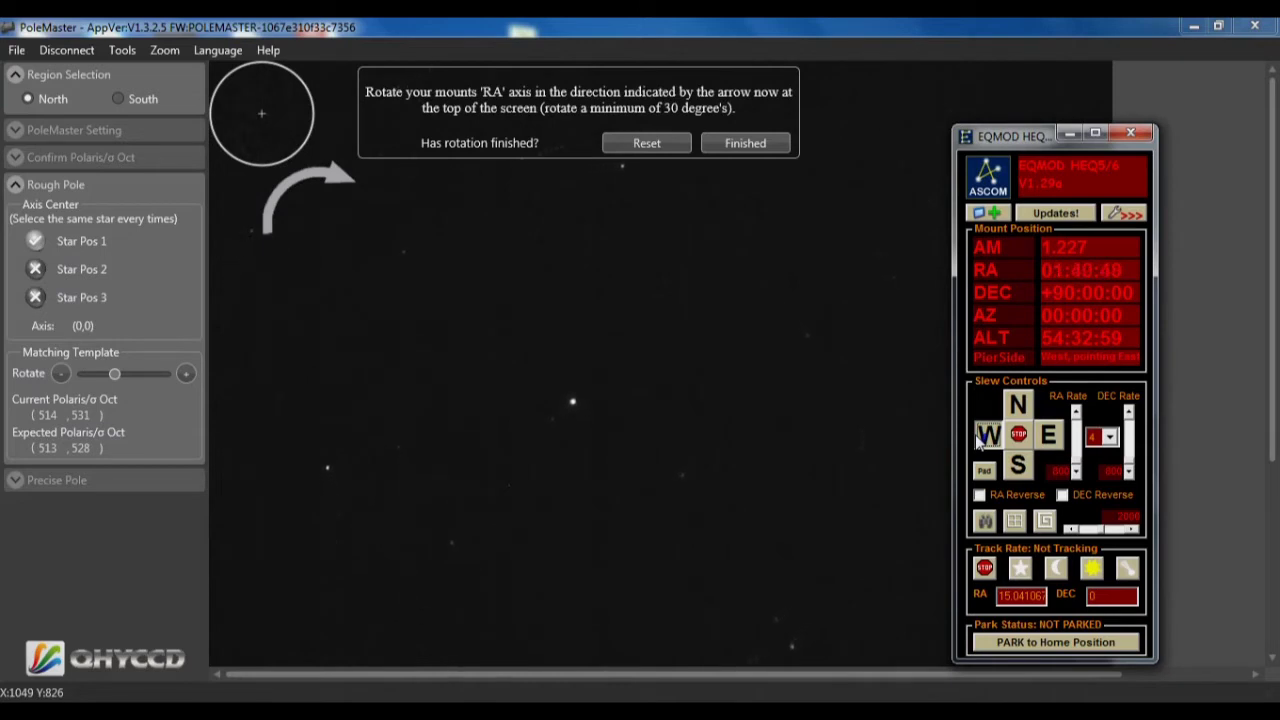
drag(978, 440, 978, 440)
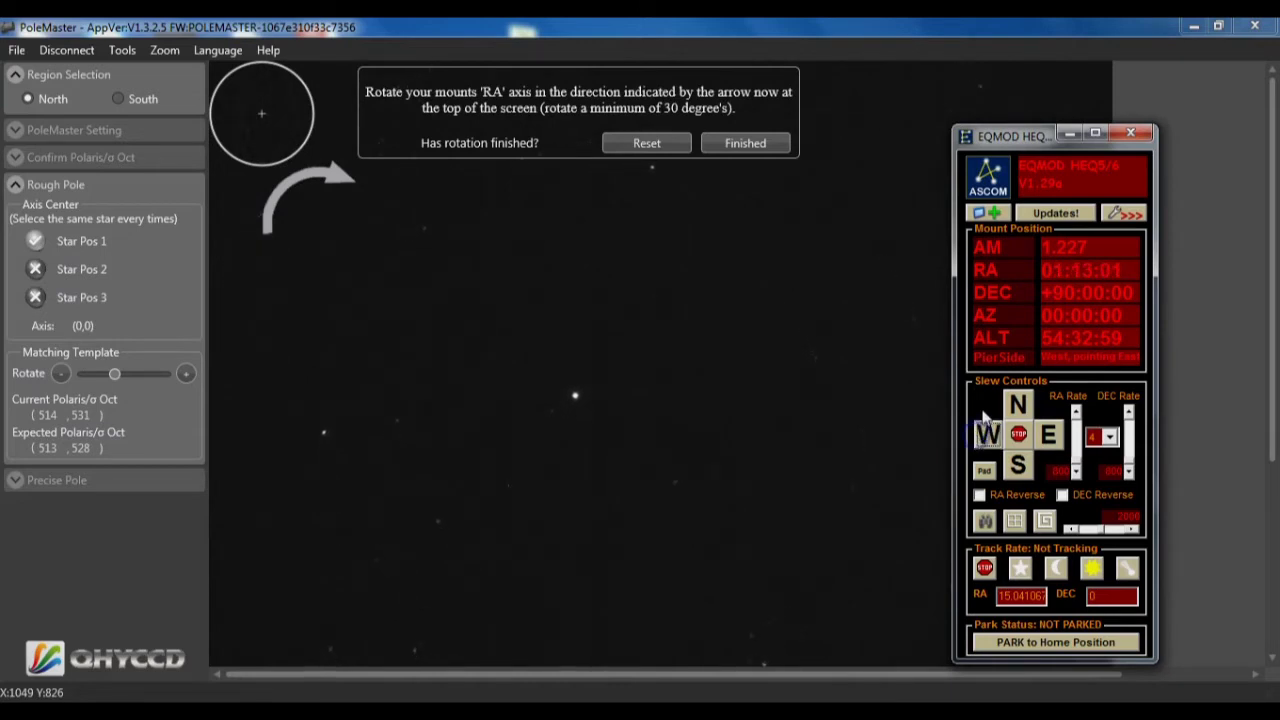
click(736, 143)
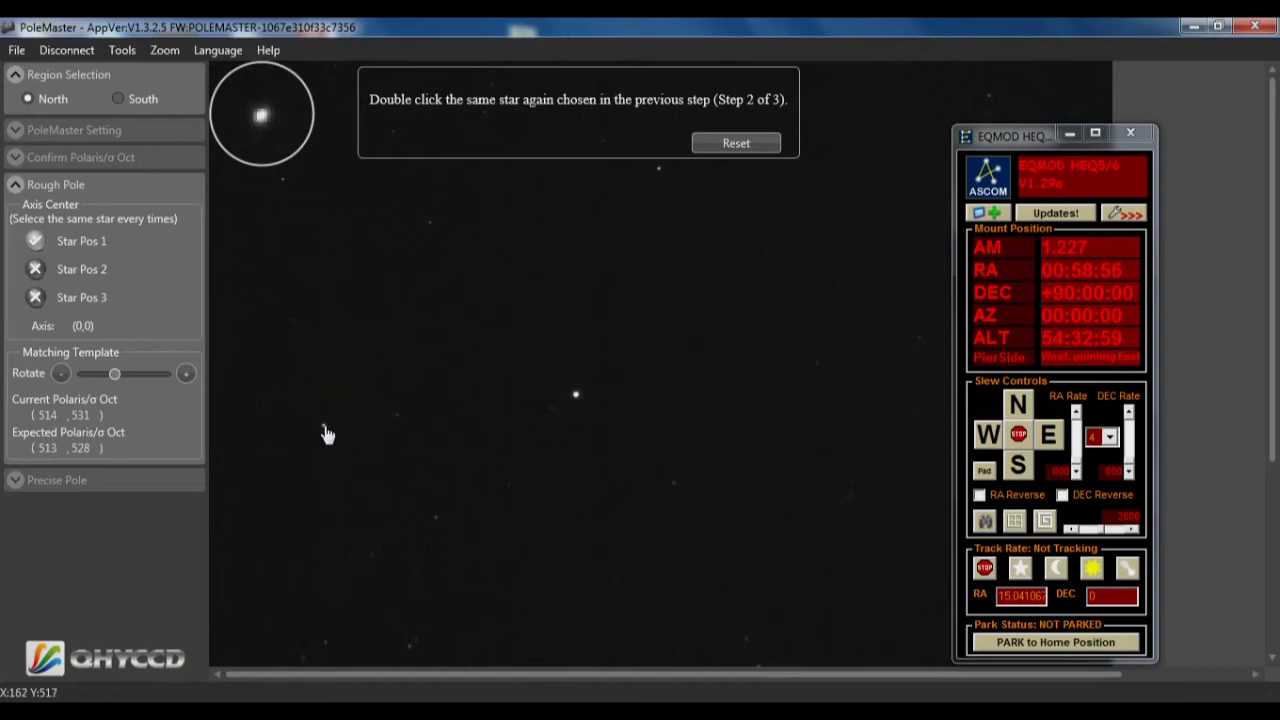
Record the same star as Star Pos 2, then slew RA west again to about 22:32.
double_click(324, 428)
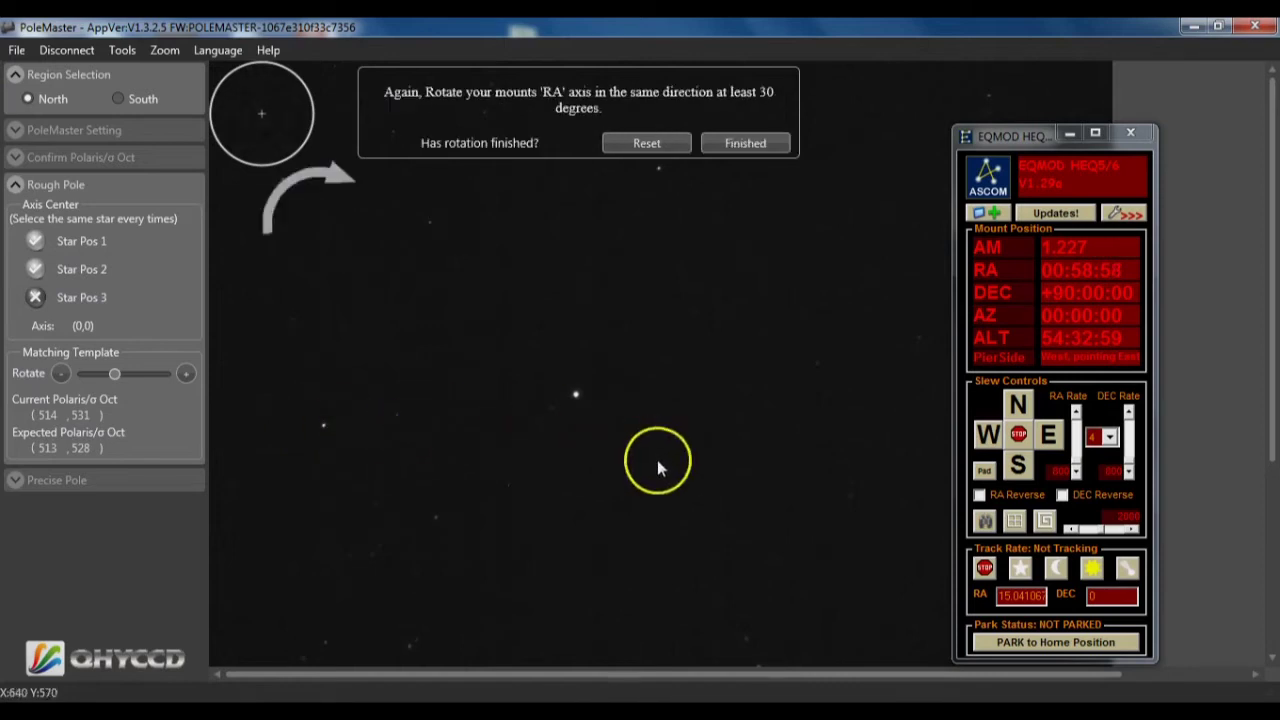
click(984, 432)
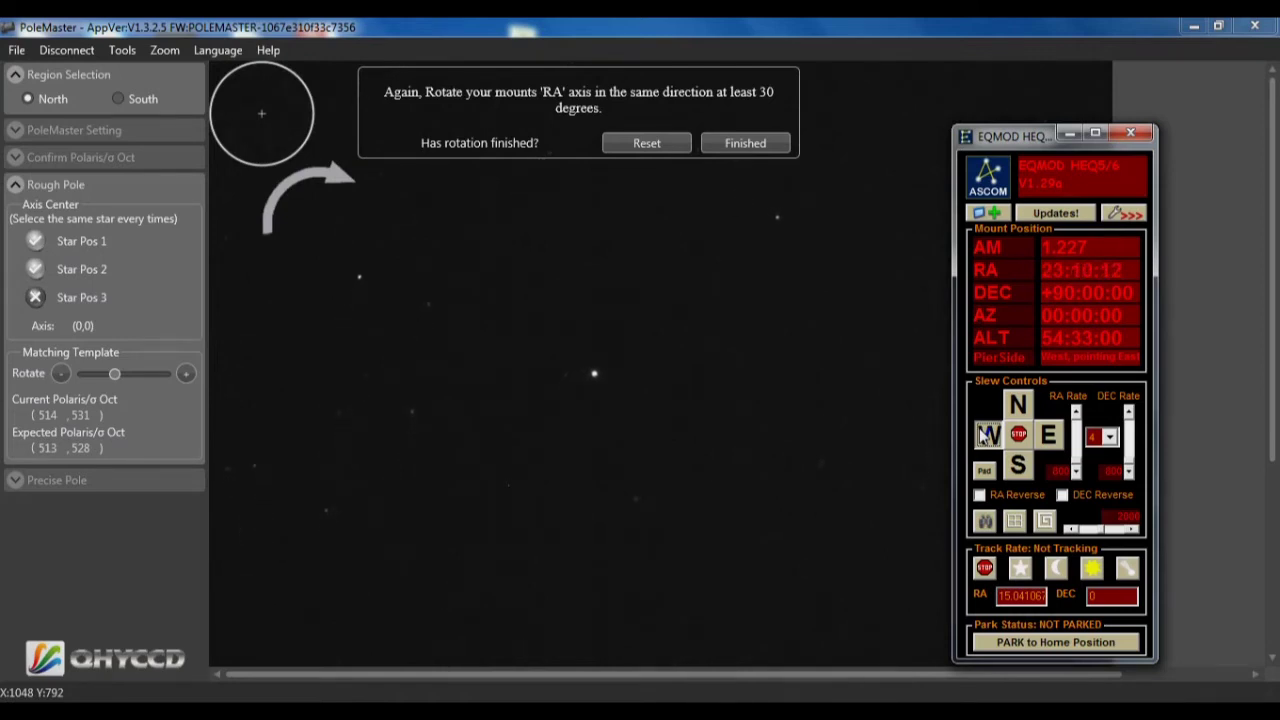
drag(987, 435, 987, 435)
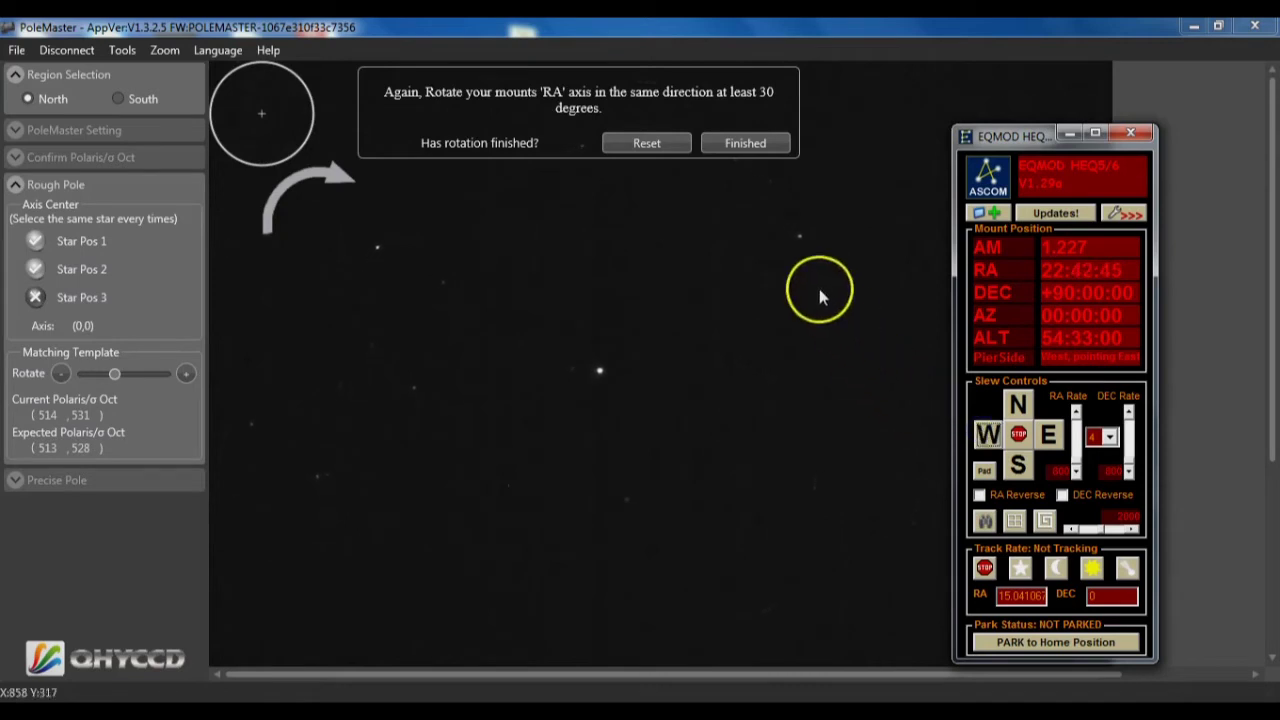
click(735, 147)
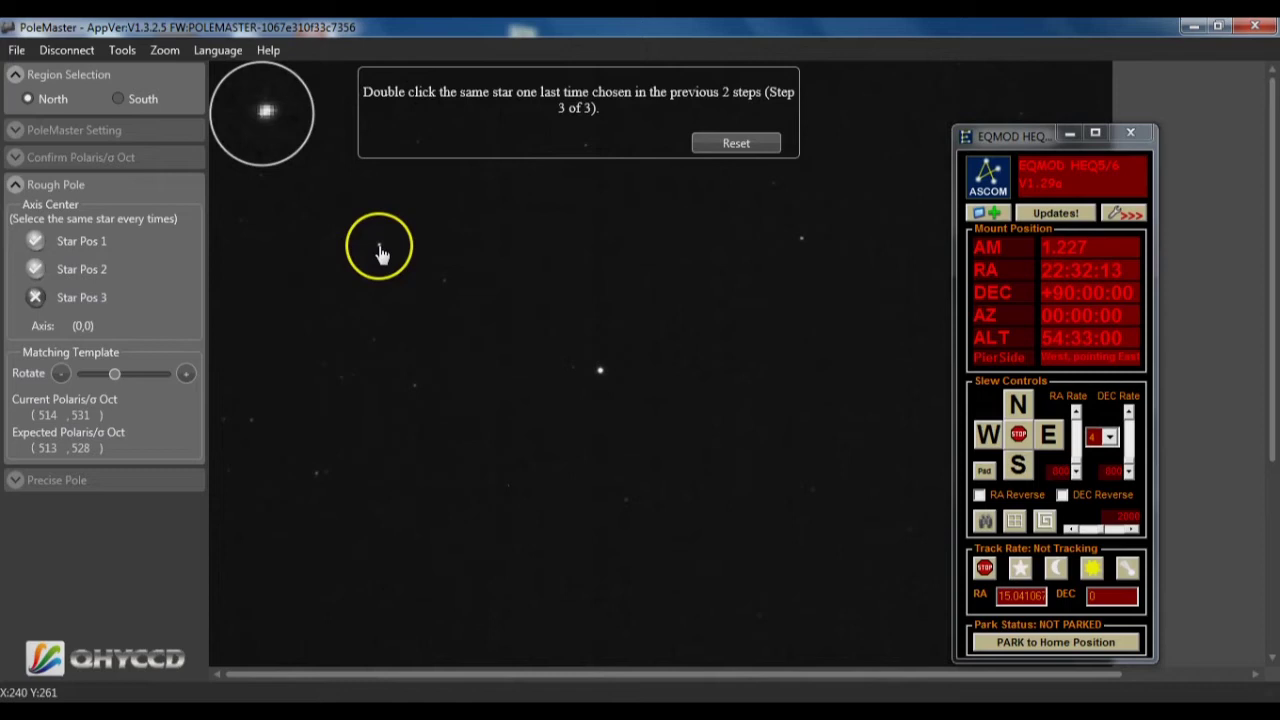
Record the star as Star Pos 3, park the mount at home, and accept axis centre (589,507).
double_click(379, 246)
click(990, 642)
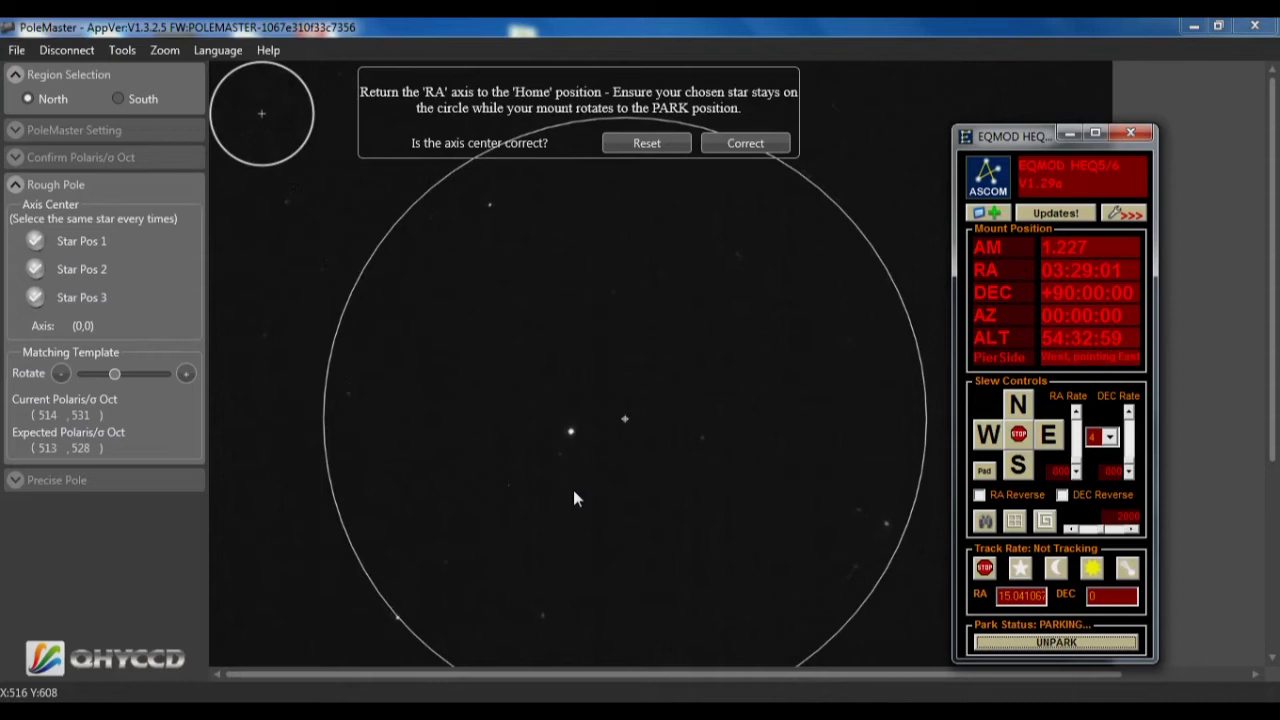
click(745, 143)
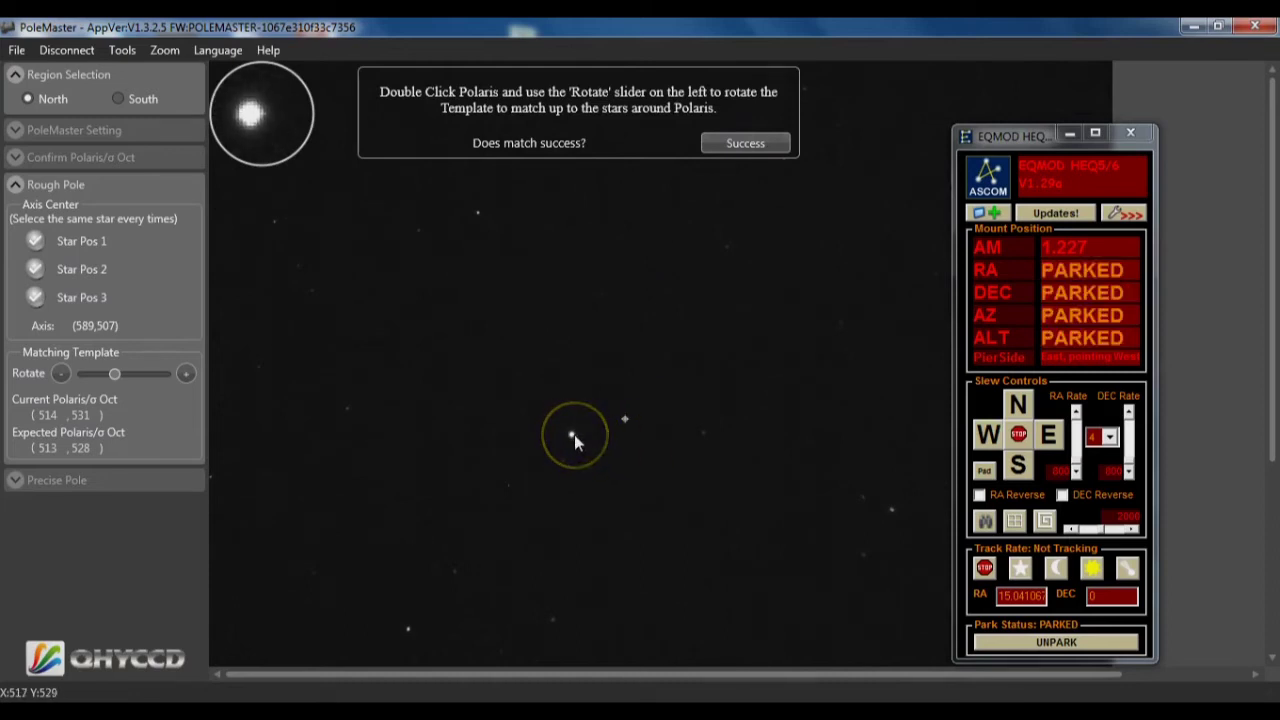
Mark Polaris, rotate the template to fit the nearby stars, and confirm the match.
double_click(571, 437)
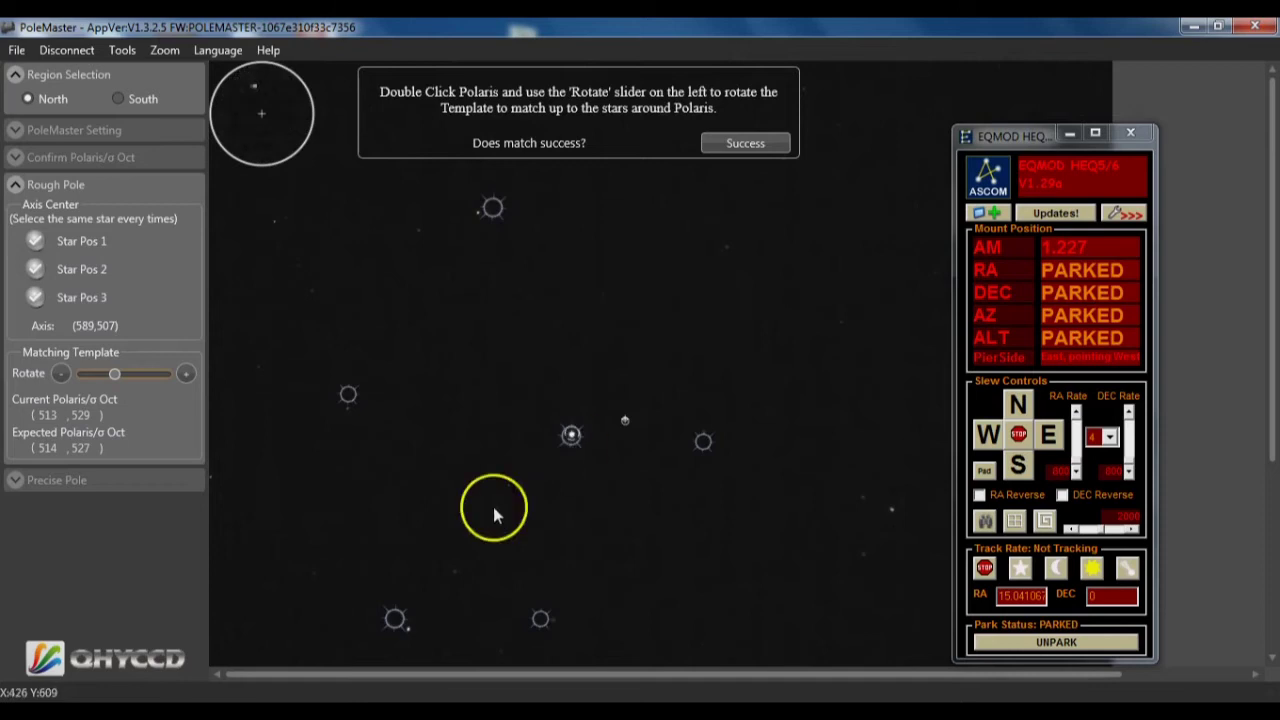
click(448, 572)
click(752, 150)
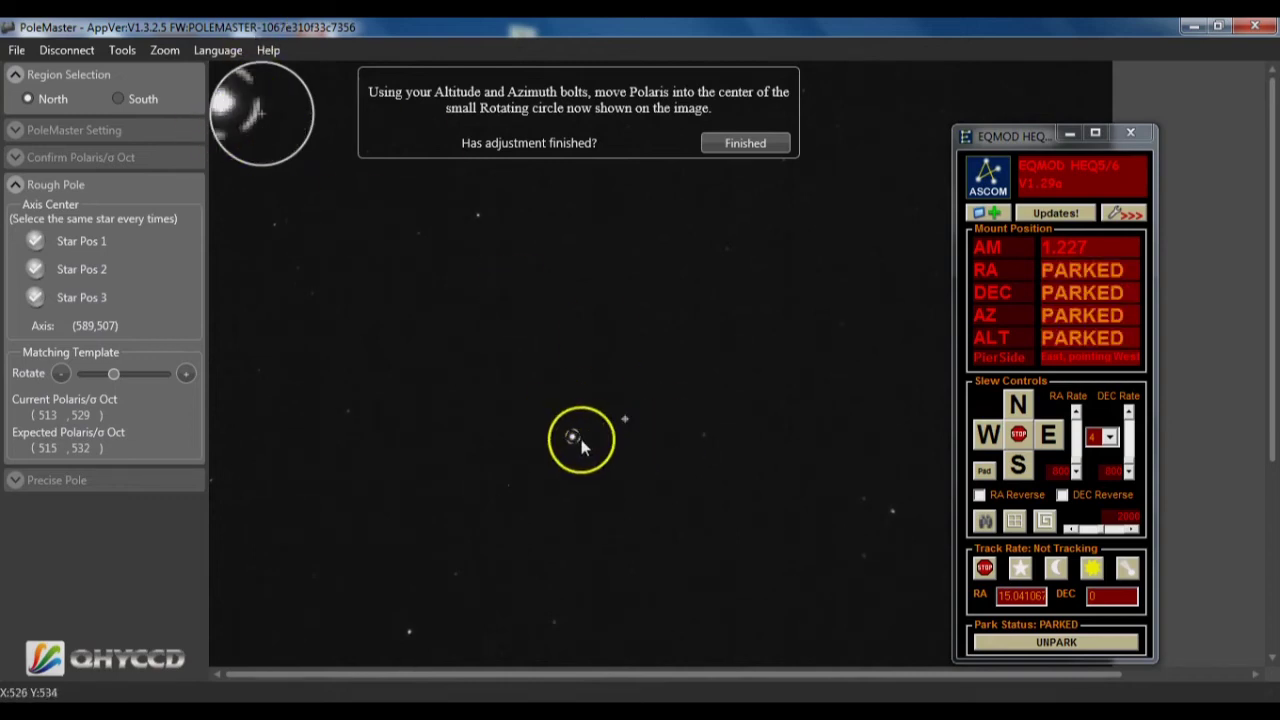
Finish the rough bolt adjustment, re-mark Polaris, and confirm to enter the Precise Pole stage.
click(749, 146)
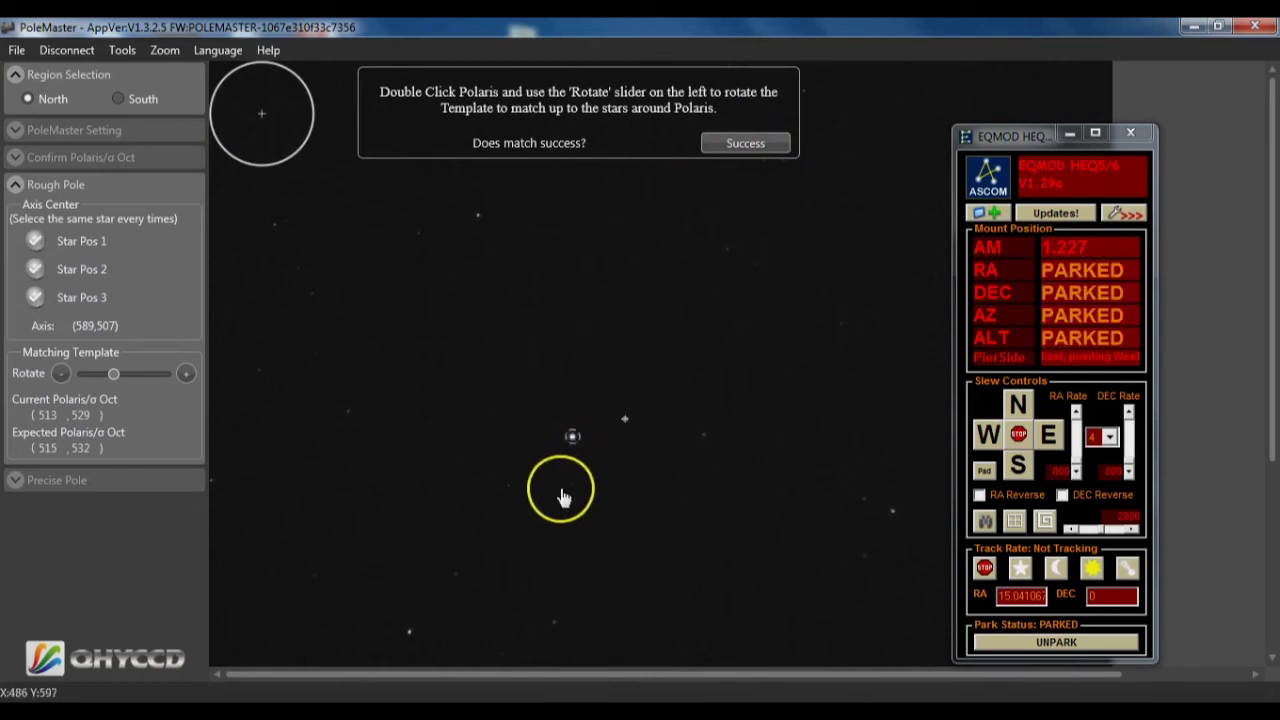
double_click(572, 437)
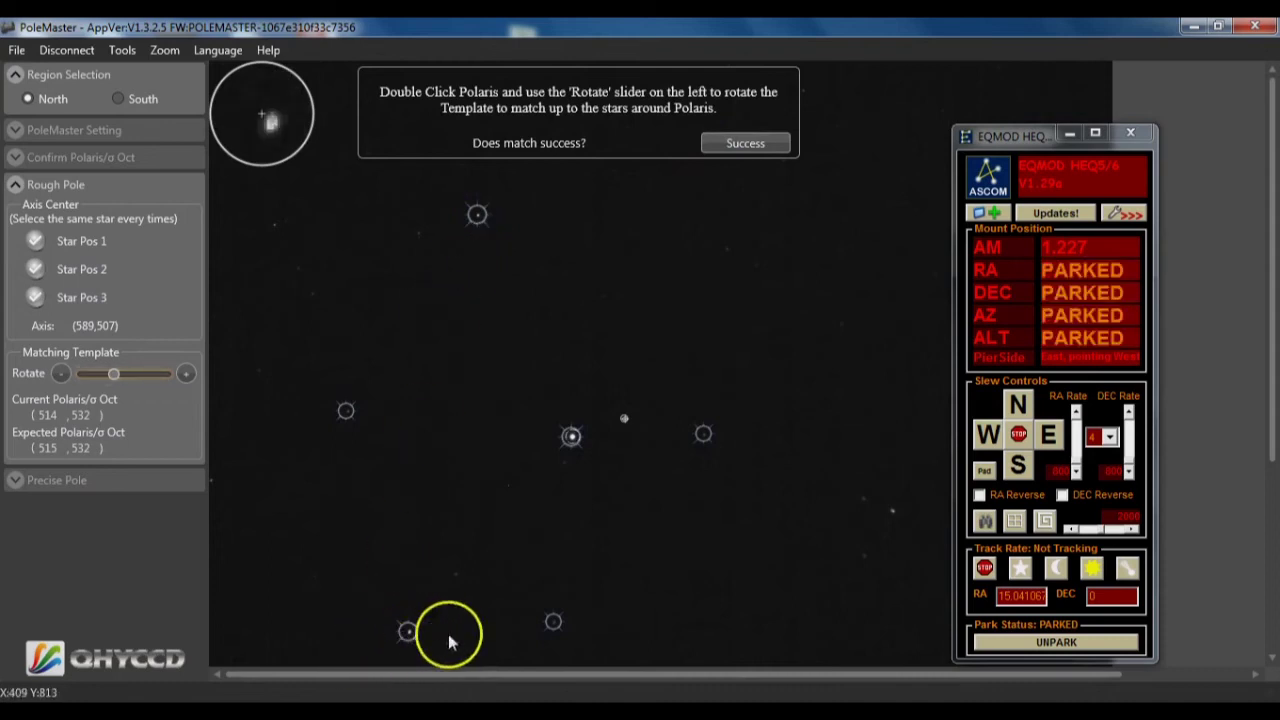
click(740, 143)
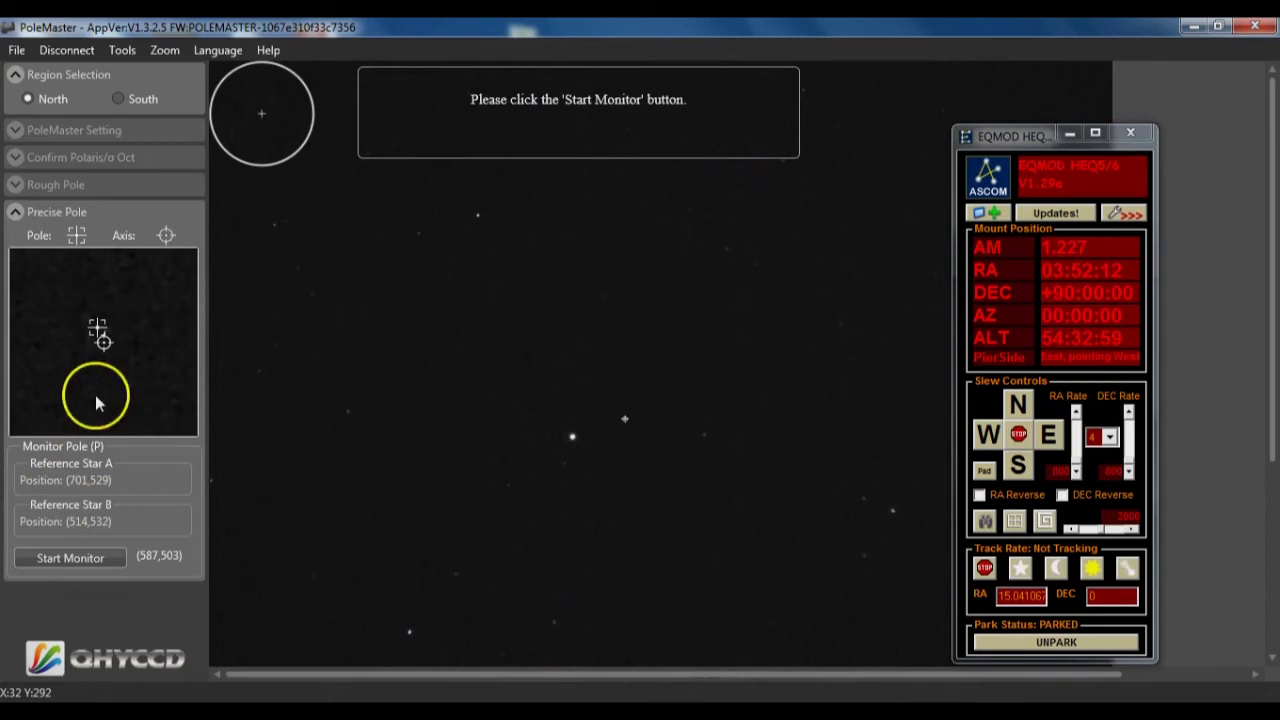
Start live pole monitoring in the Precise Pole panel.
click(63, 566)
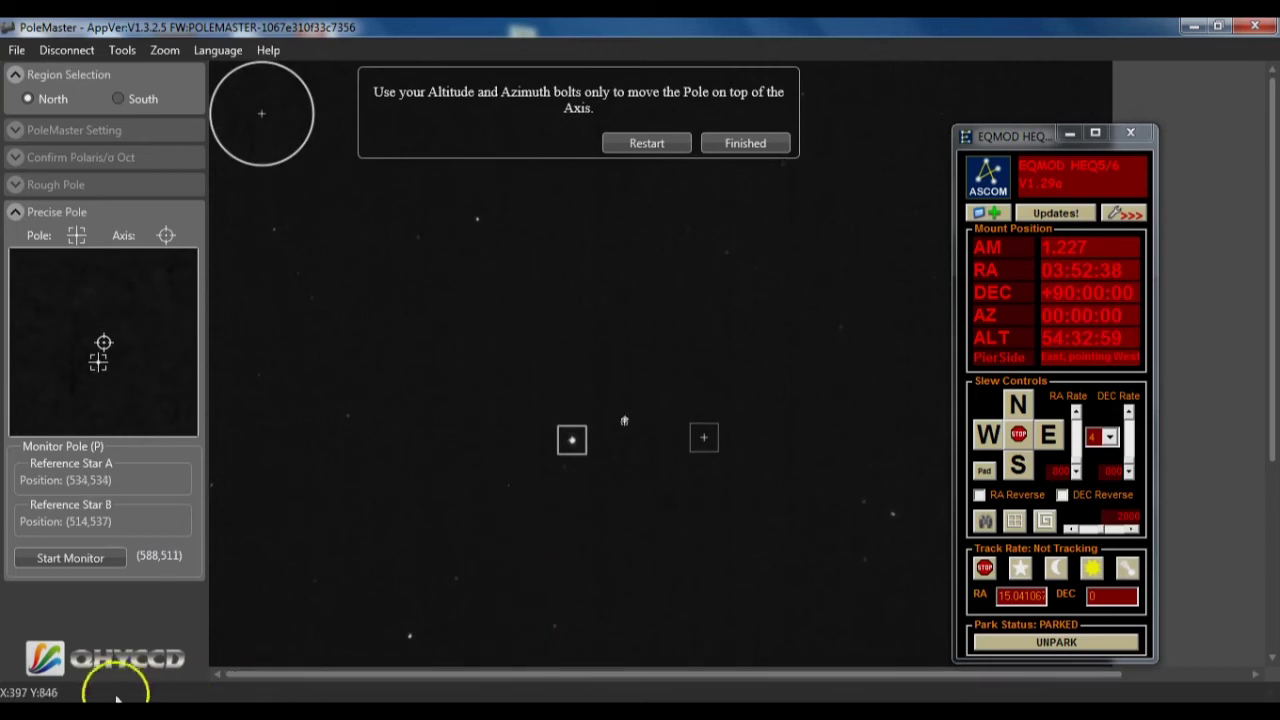
Magnify the screen with Win+Plus to check the pole marker against the axis crosshair.
key(super+plus)
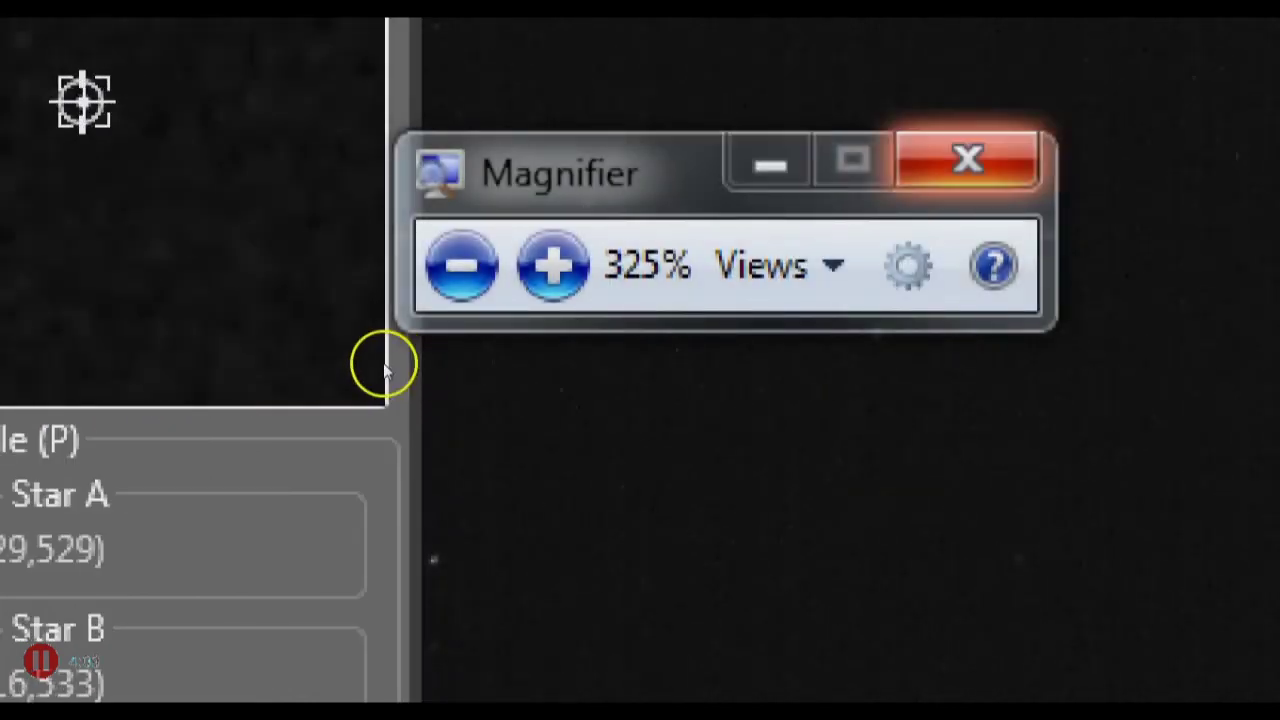
Close the Magnifier and confirm the precise polar alignment as finished in PoleMaster.
key(super+Escape)
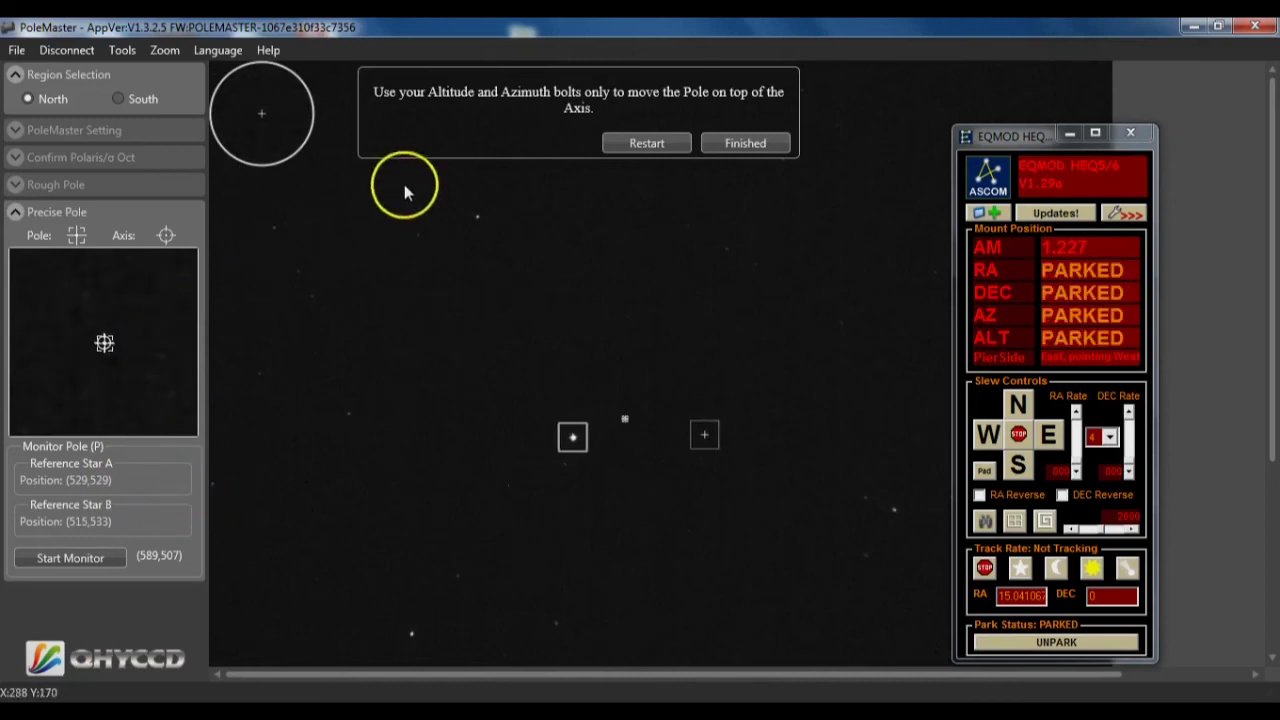
click(731, 143)
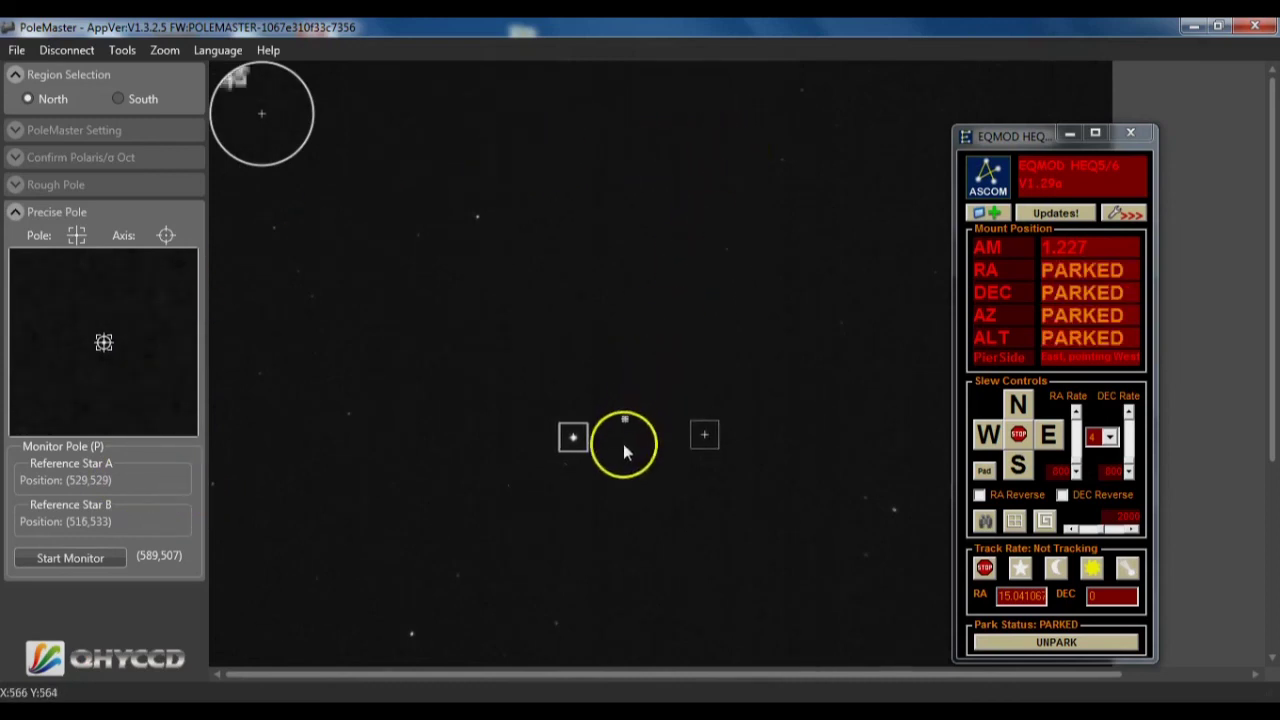